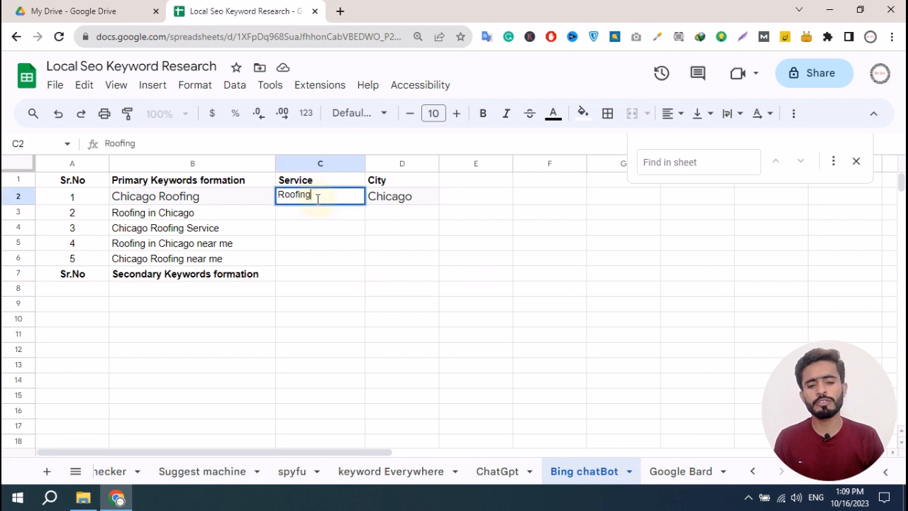
Review the five primary keywords in B2:B6 and the service and city entries in row 2
{"action": "left_click", "coordinate": [346, 228]}
{"action": "left_click", "coordinate": [398, 205]}
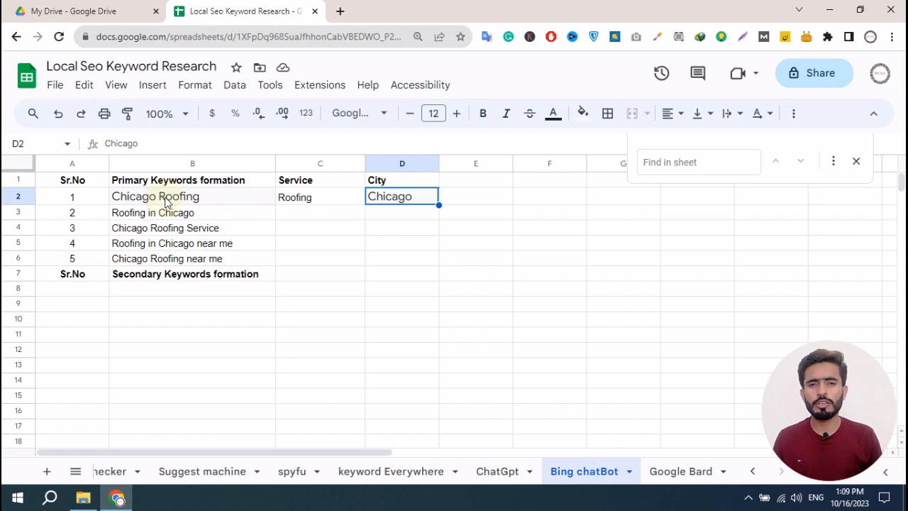
{"action": "left_click", "coordinate": [324, 199]}
{"action": "left_click", "coordinate": [407, 201]}
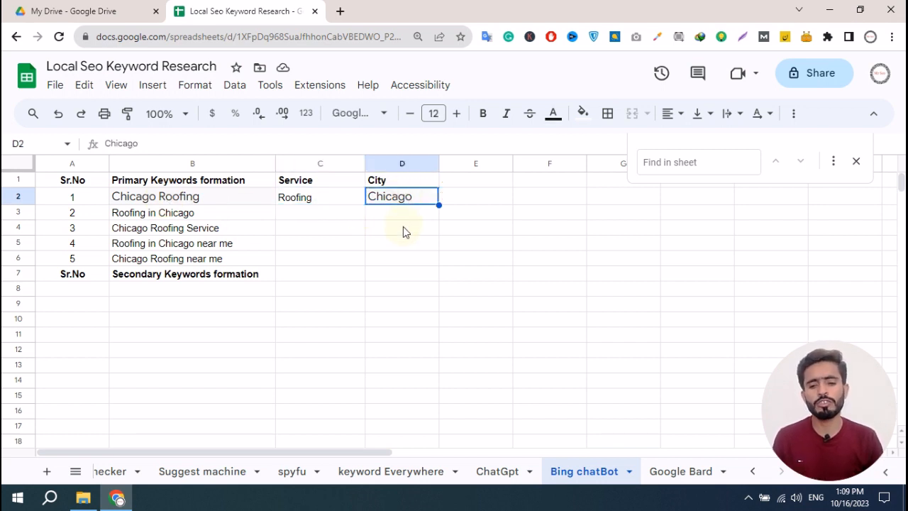
{"action": "left_click", "coordinate": [150, 202]}
{"action": "left_click", "coordinate": [153, 220]}
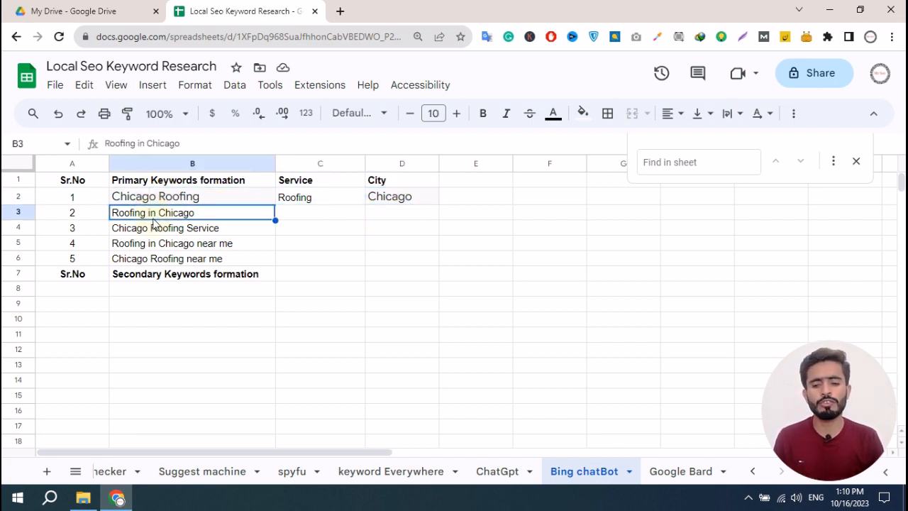
{"action": "left_click", "coordinate": [171, 232]}
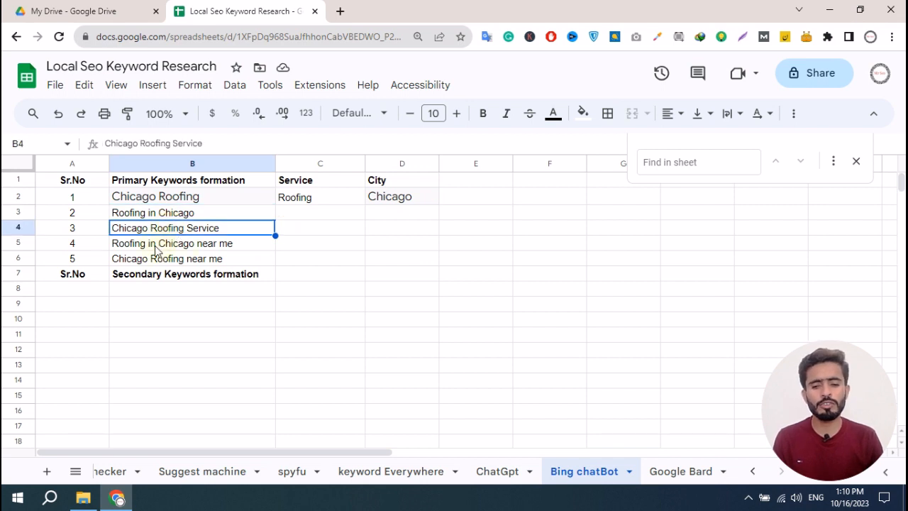
{"action": "left_click", "coordinate": [154, 246]}
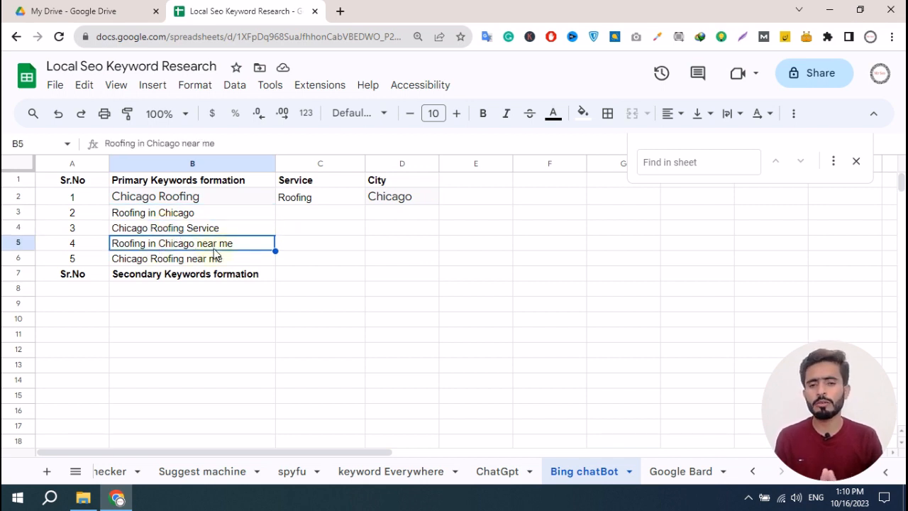
{"action": "left_click", "coordinate": [171, 261]}
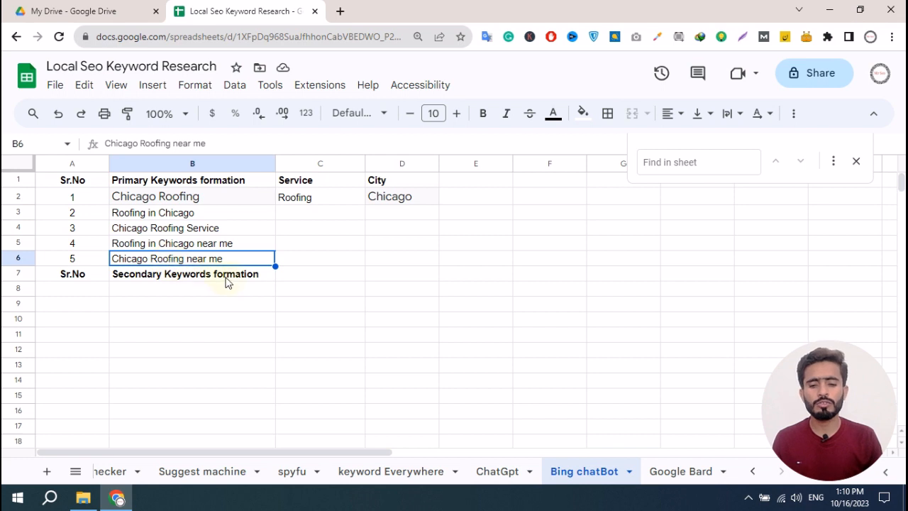
{"action": "left_click_drag", "start_coordinate": [244, 203], "coordinate": [234, 243]}
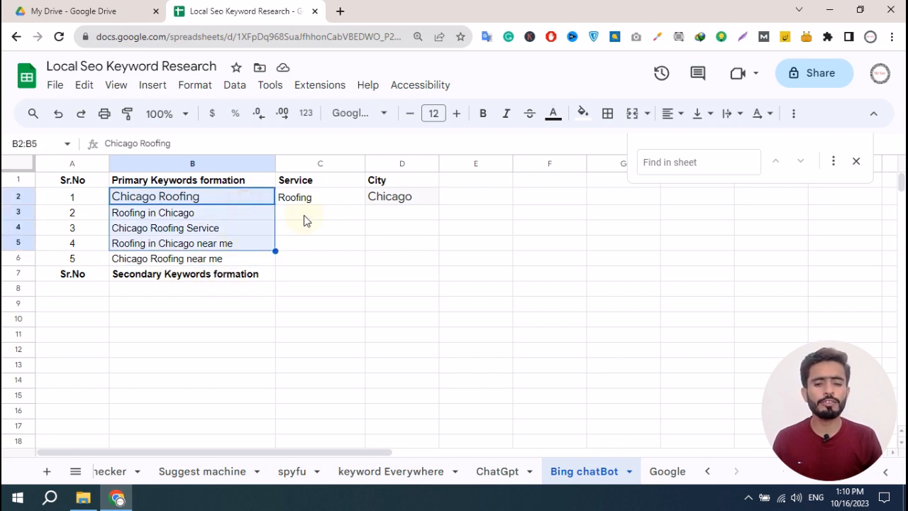
{"action": "left_click_drag", "start_coordinate": [317, 202], "coordinate": [319, 229]}
{"action": "left_click_drag", "start_coordinate": [407, 203], "coordinate": [408, 222]}
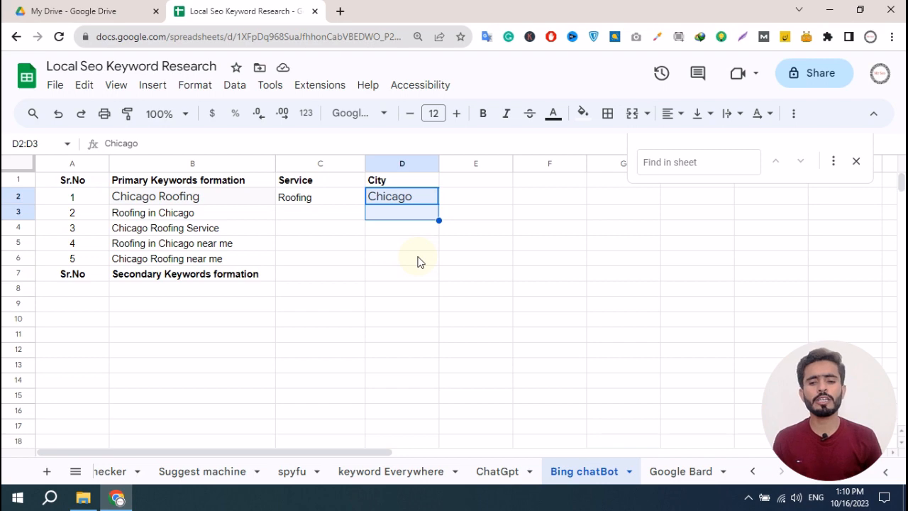
Go to bing.com in a new browser tab and open its Chat page
{"action": "key", "text": "ctrl+t"}
{"action": "type", "text": "bi"}
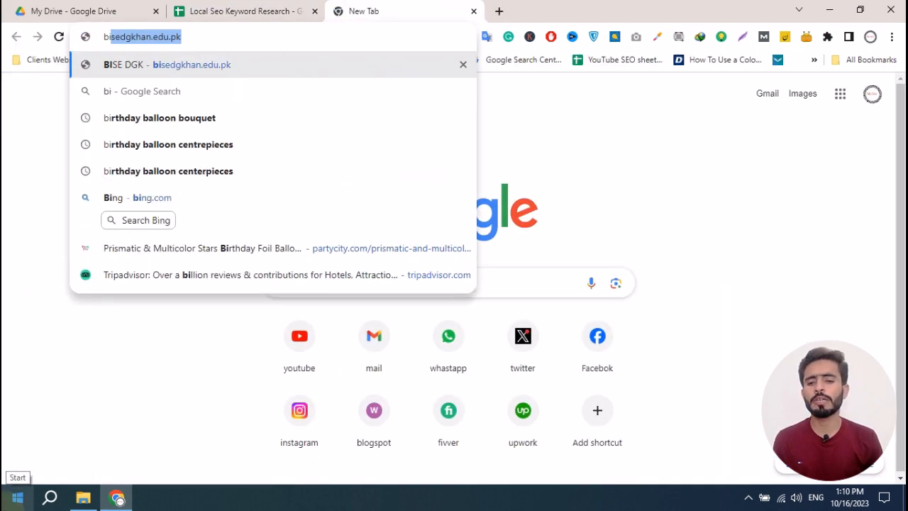
{"action": "type", "text": "ng.com"}
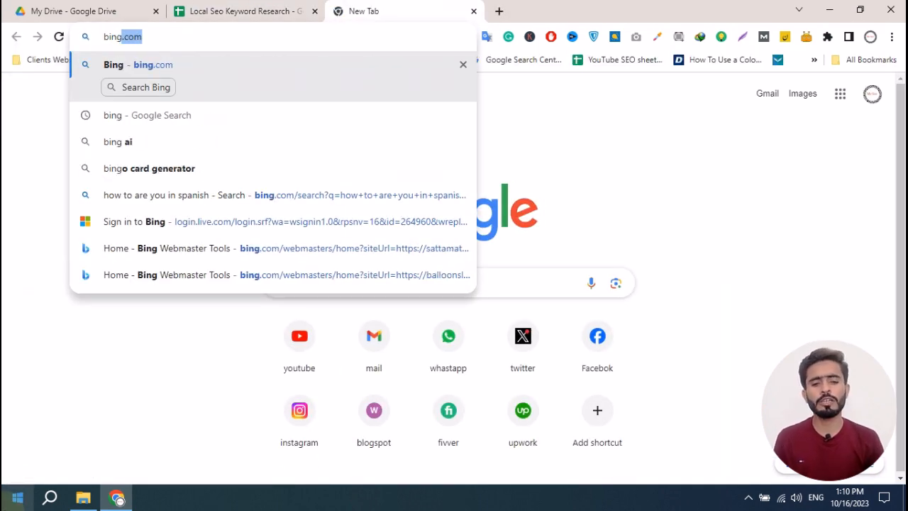
{"action": "left_click", "coordinate": [91, 64]}
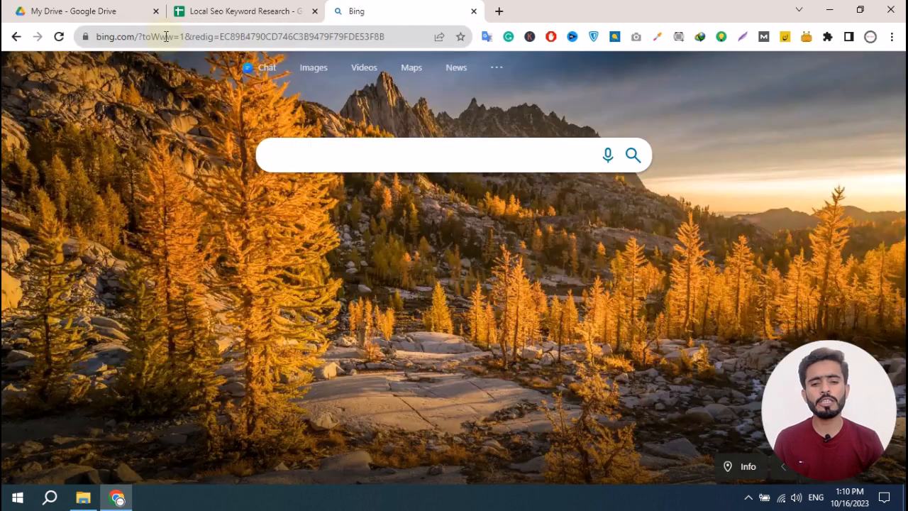
{"action": "left_click", "coordinate": [263, 68]}
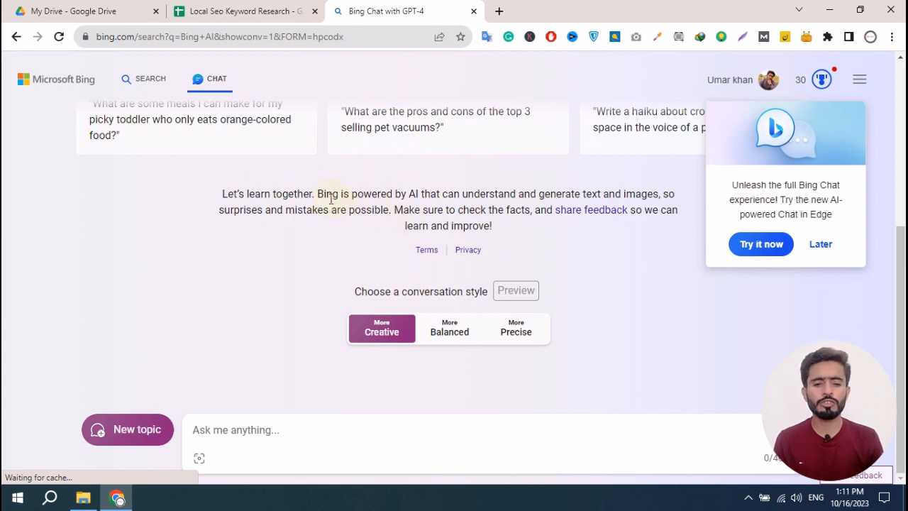
Dismiss the Bing Chat in Edge promotion with Later and set the conversation style to More Precise
{"action": "left_click_drag", "start_coordinate": [318, 194], "coordinate": [418, 194]}
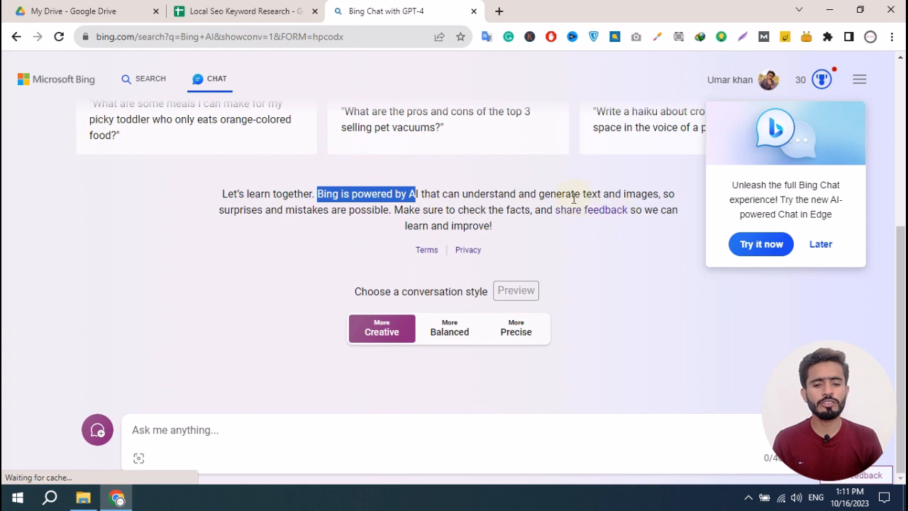
{"action": "left_click", "coordinate": [822, 246]}
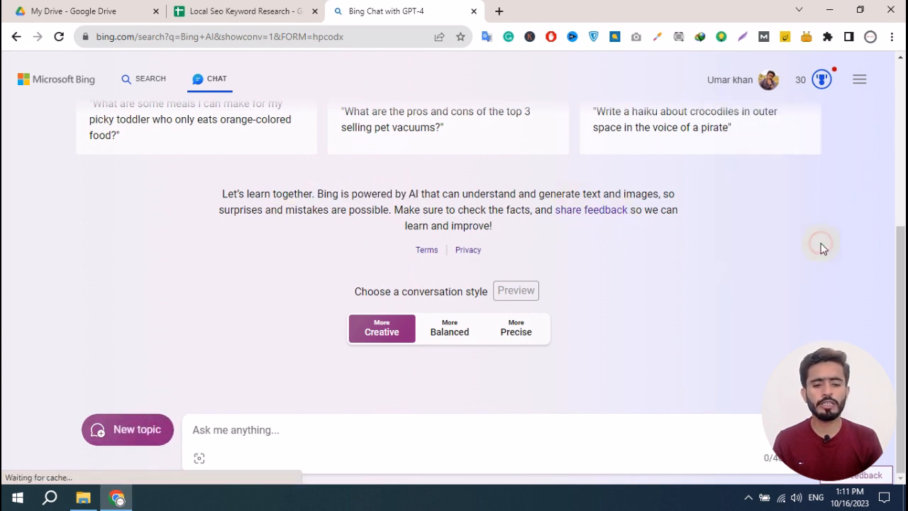
{"action": "left_click", "coordinate": [250, 430]}
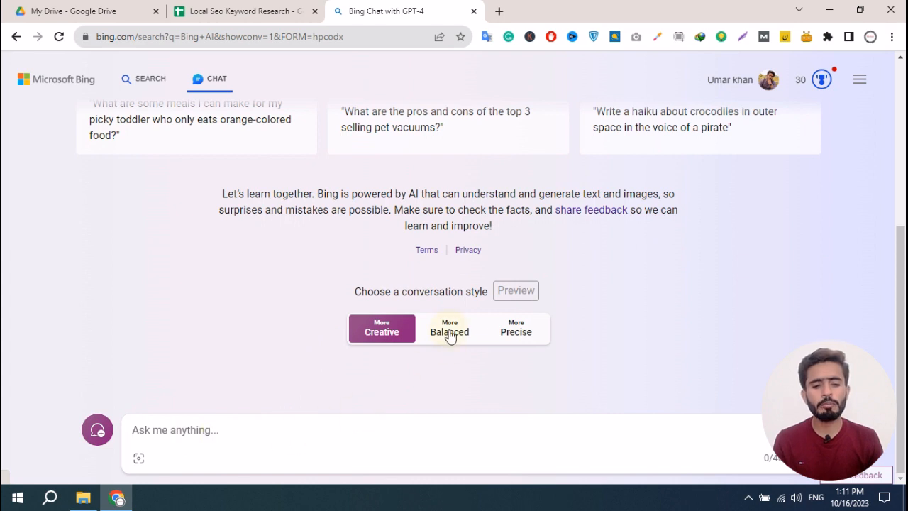
{"action": "left_click_drag", "start_coordinate": [344, 292], "coordinate": [460, 288]}
{"action": "left_click", "coordinate": [674, 277]}
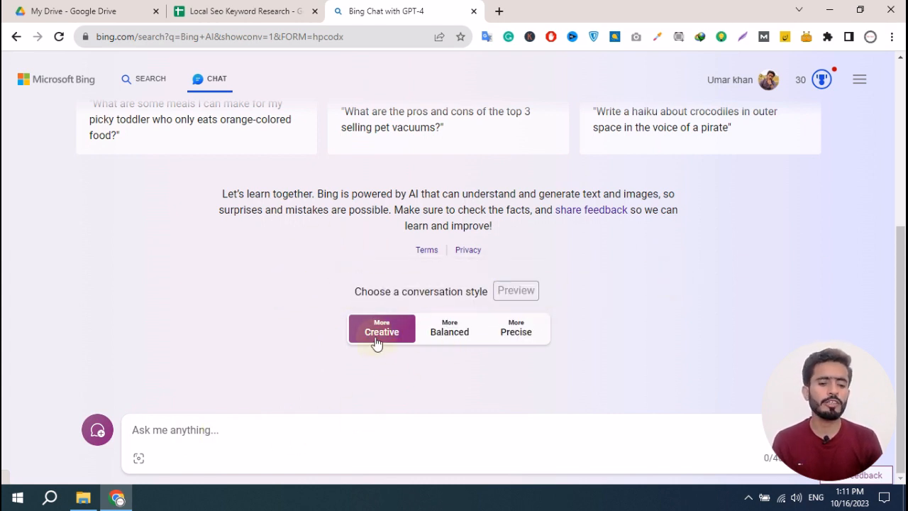
{"action": "left_click", "coordinate": [531, 338]}
{"action": "left_click", "coordinate": [661, 307]}
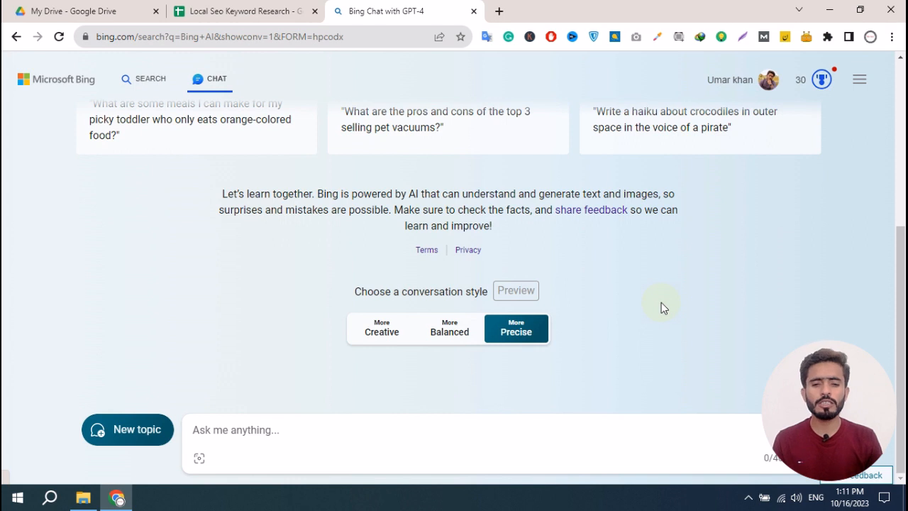
Check the primary keywords in the spreadsheet and begin the Bing Chat prompt with "we are roofing company in Chicago. Here are few primary keywords"
{"action": "left_click", "coordinate": [237, 11]}
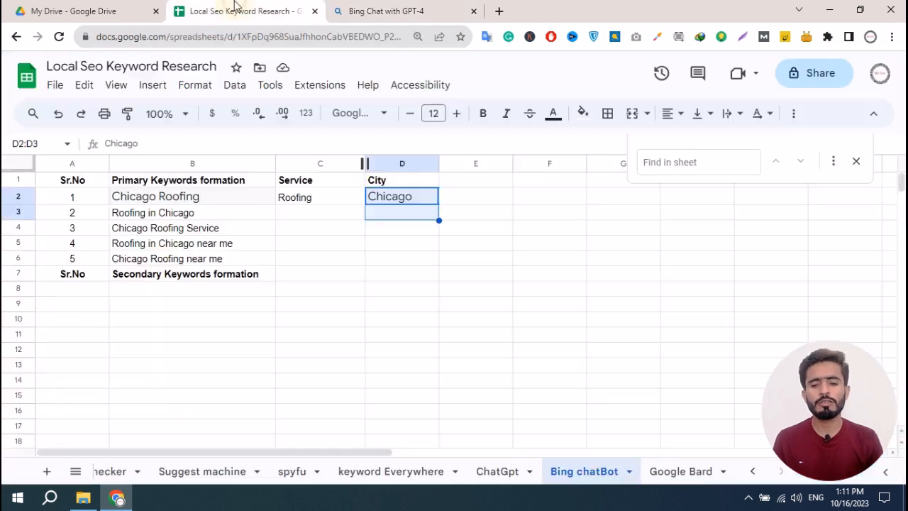
{"action": "left_click", "coordinate": [369, 263]}
{"action": "left_click_drag", "start_coordinate": [198, 198], "coordinate": [224, 261]}
{"action": "key", "text": "ctrl+Tab"}
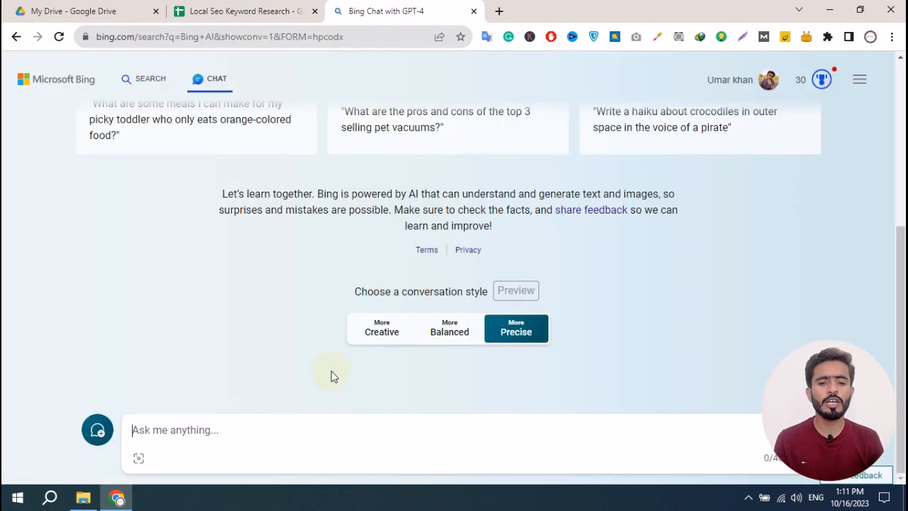
{"action": "left_click", "coordinate": [184, 437]}
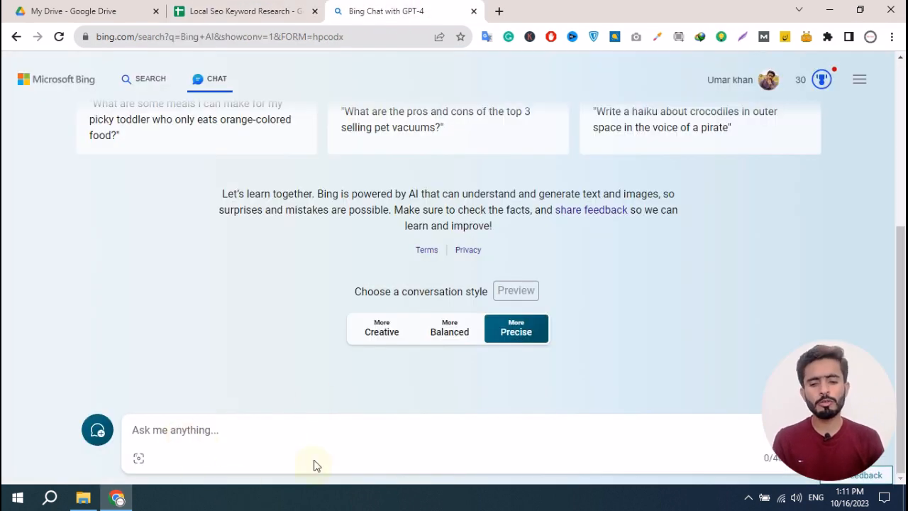
{"action": "type", "text": "we are roofing "}
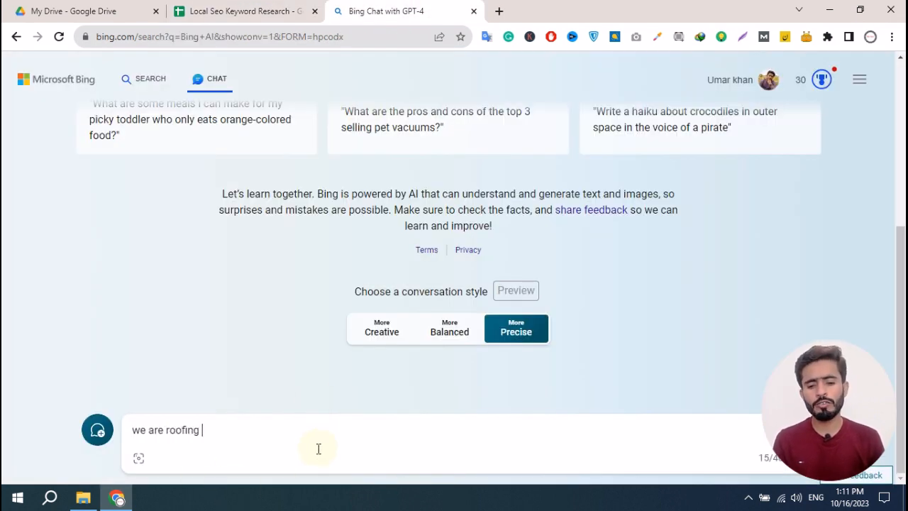
{"action": "type", "text": "company in Chicago."}
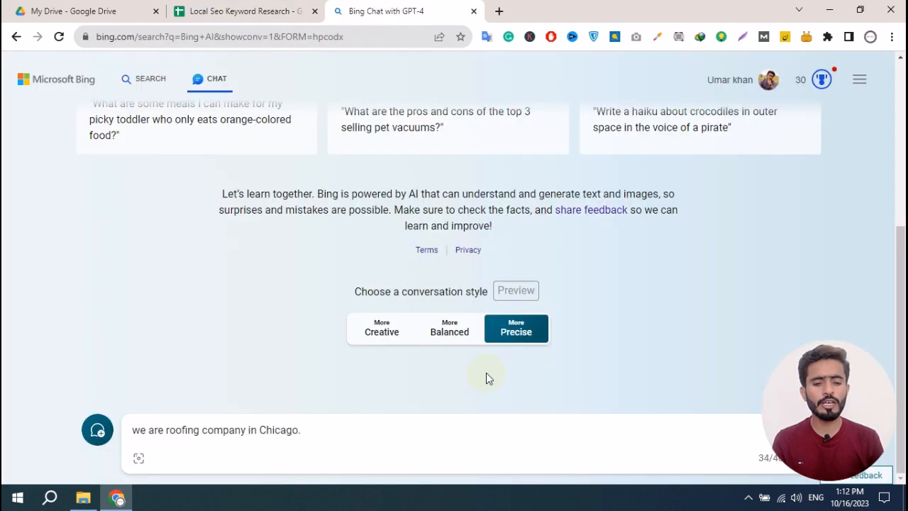
{"action": "type", "text": " he Here are few primary keywords."}
Copy the primary keywords in B2:B6 of the spreadsheet into the Bing Chat prompt after an opening quotation mark
{"action": "left_click", "coordinate": [223, 11]}
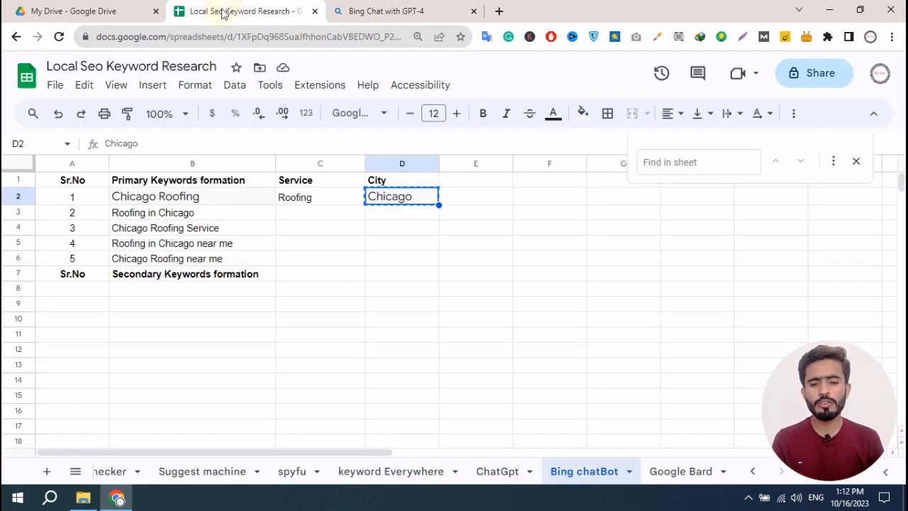
{"action": "left_click_drag", "start_coordinate": [203, 197], "coordinate": [216, 262]}
{"action": "key", "text": "ctrl+c"}
{"action": "key", "text": "ctrl+Tab"}
{"action": "key", "text": "ctrl+v"}
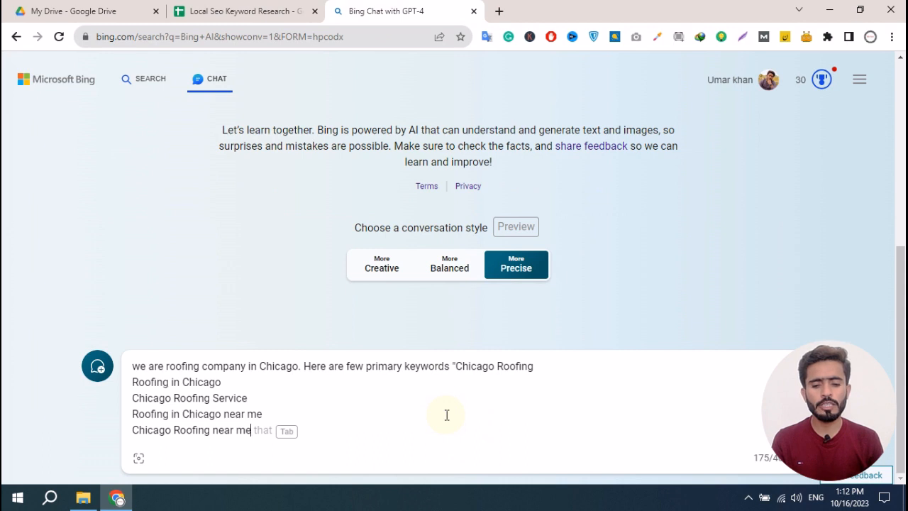
Close the keyword quotation, add "Write other sceondary keywords which we can use in our local seo." and send the prompt
{"action": "type", "text": "\" \"Write other sceondary keywords w"}
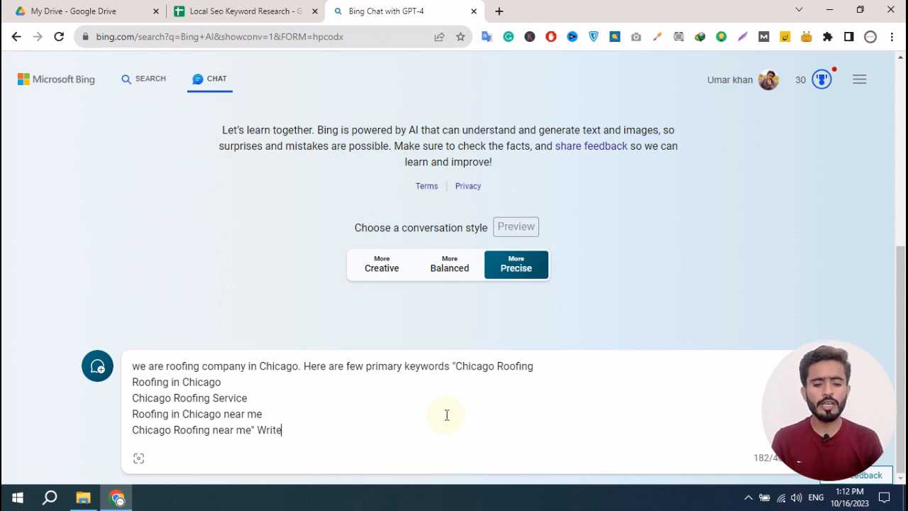
{"action": "type", "text": "hich we can use in our local seo.\""}
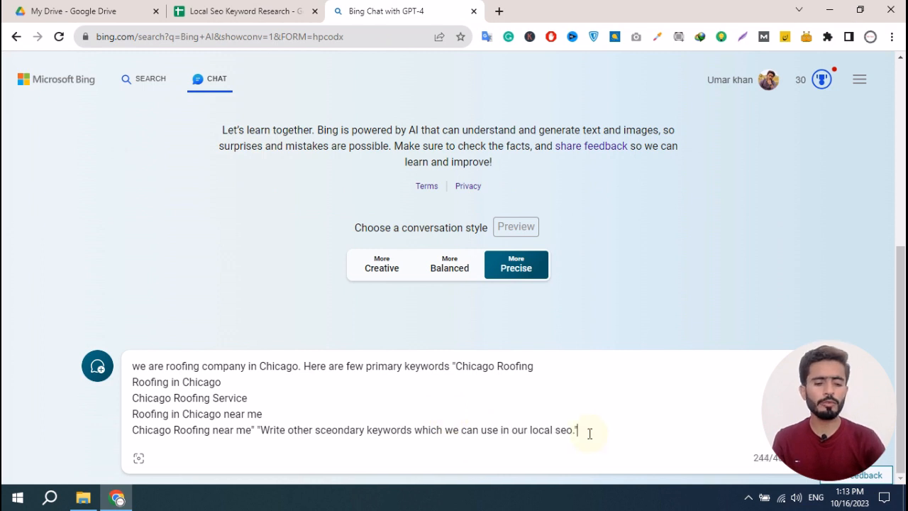
{"action": "key", "text": "Return"}
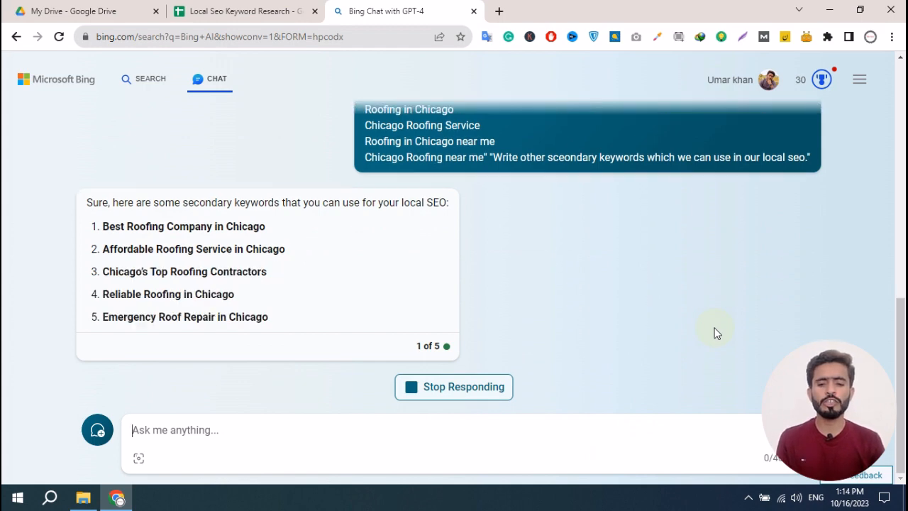
Copy the ten secondary keywords from the chat answer into the spreadsheet, starting at B8 under Secondary Keywords formation
{"action": "scroll", "coordinate": [189, 235], "scroll_direction": "up", "scroll_amount": 2}
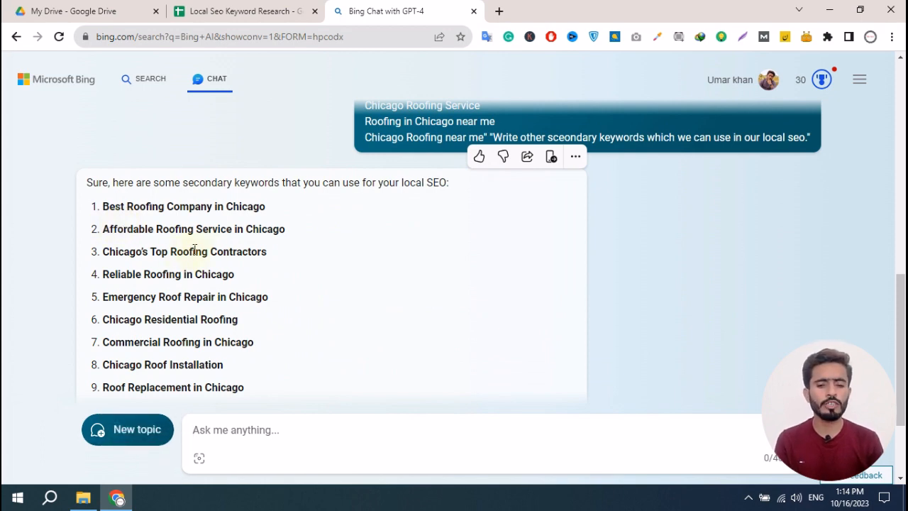
{"action": "scroll", "coordinate": [241, 253], "scroll_direction": "down", "scroll_amount": 2}
{"action": "scroll", "coordinate": [191, 236], "scroll_direction": "up", "scroll_amount": 1}
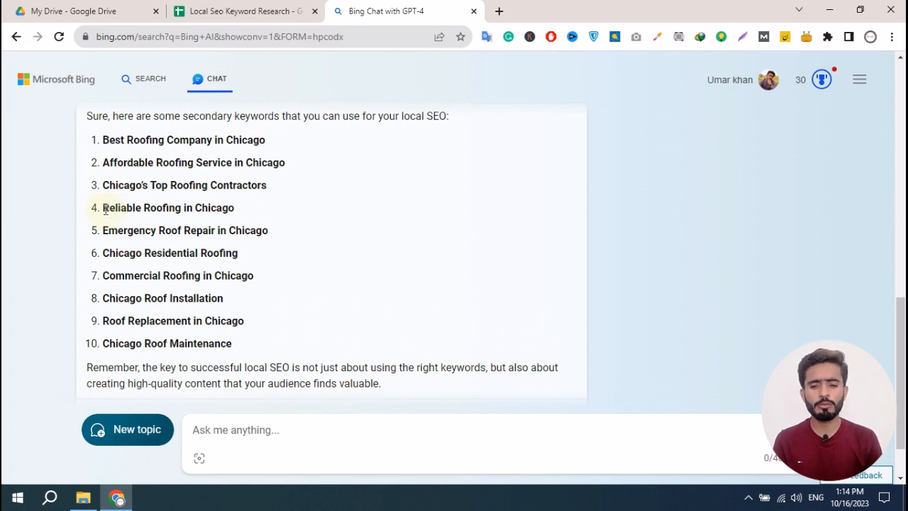
{"action": "left_click_drag", "start_coordinate": [102, 143], "coordinate": [248, 350]}
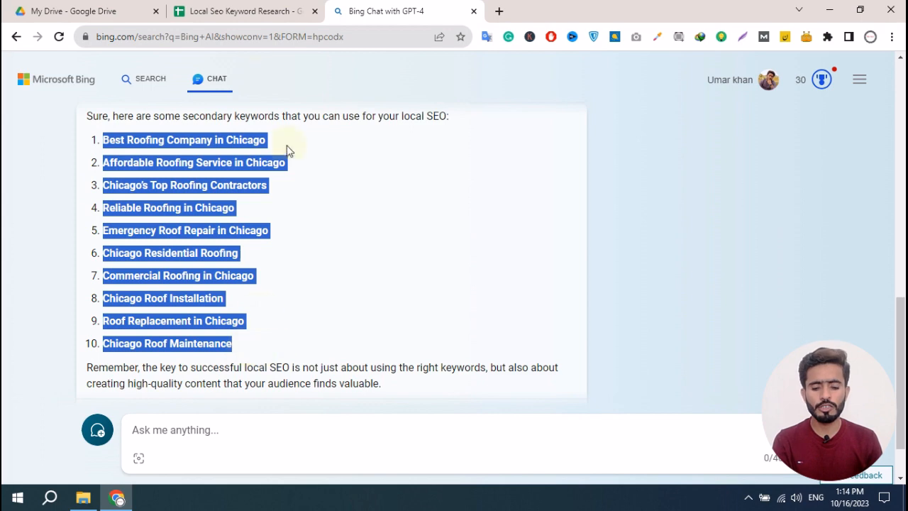
{"action": "left_click", "coordinate": [214, 13]}
{"action": "left_click", "coordinate": [162, 295]}
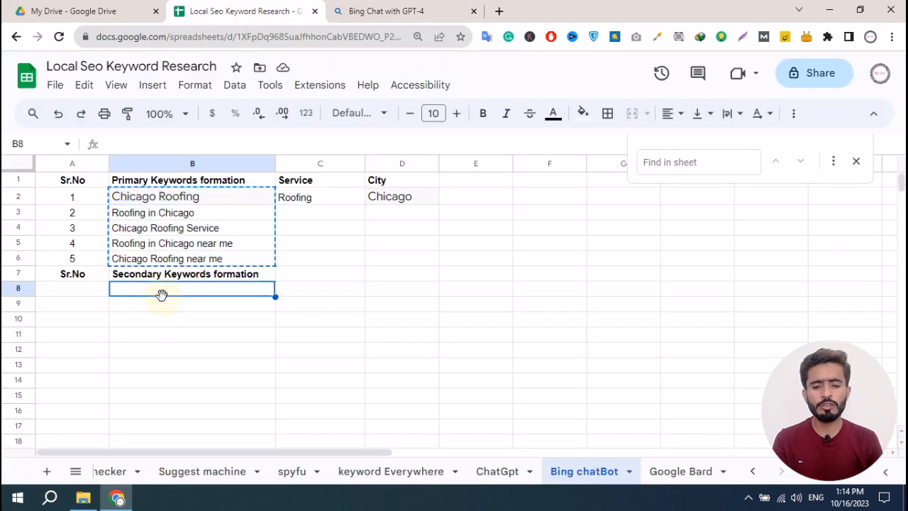
{"action": "key", "text": "ctrl+v"}
Widen column B so the pasted secondary keywords fit, and check the list down to row 17
{"action": "left_click", "coordinate": [371, 323]}
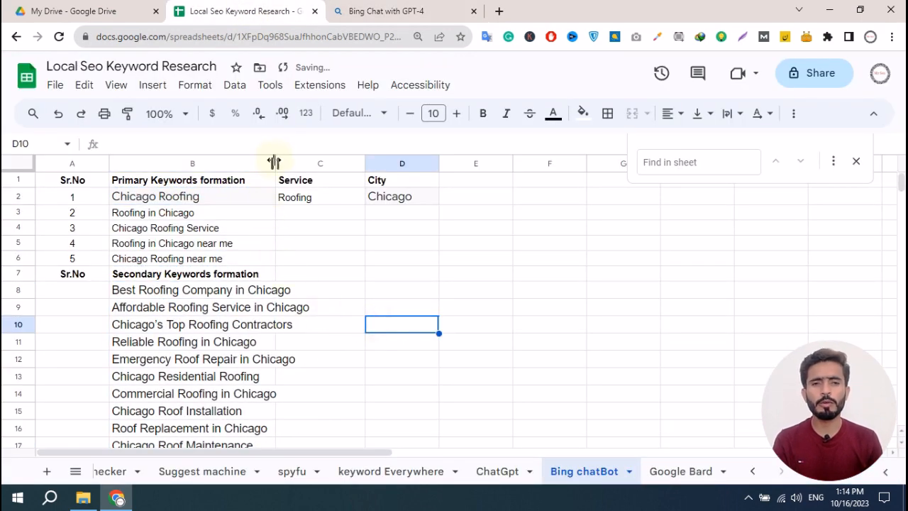
{"action": "left_click_drag", "start_coordinate": [274, 163], "coordinate": [320, 163]}
{"action": "scroll", "coordinate": [360, 296], "scroll_direction": "down", "scroll_amount": 4}
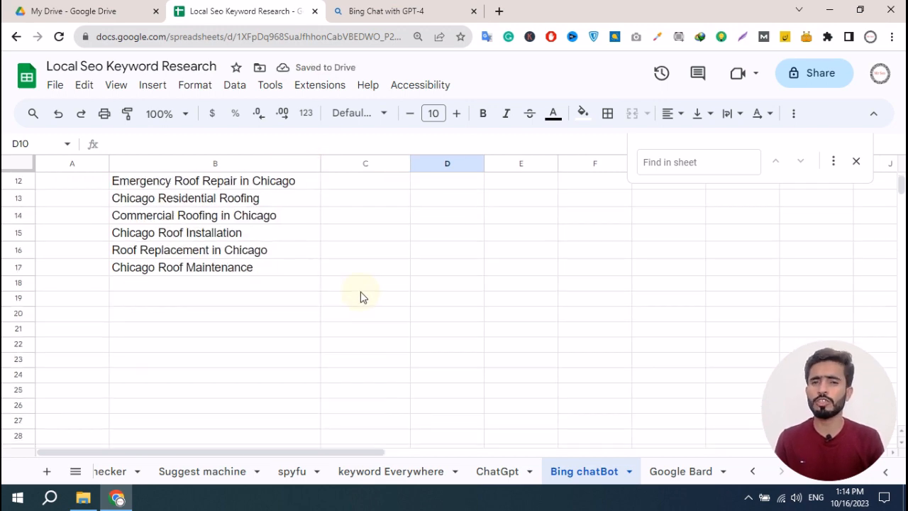
Return to Bing Chat and send the follow-up prompt "write more related keywords", enclosed in quotation marks
{"action": "key", "text": "ctrl+Tab"}
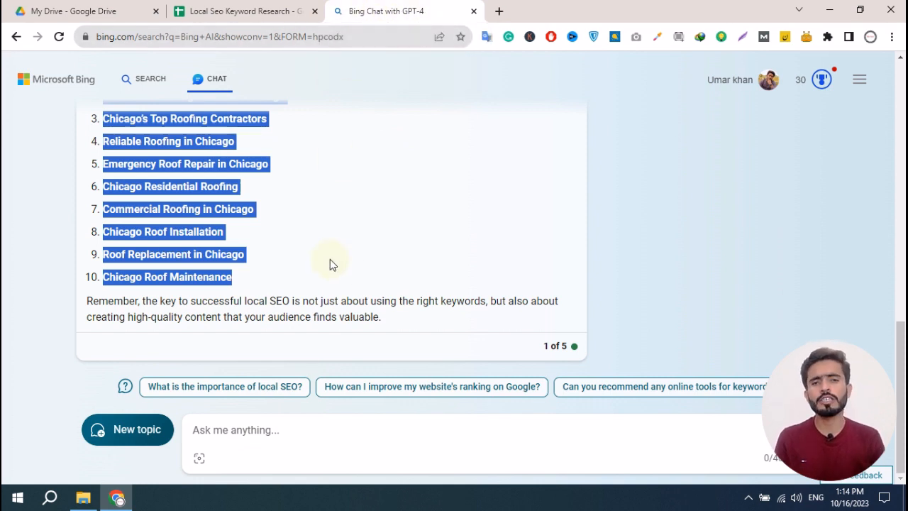
{"action": "left_click", "coordinate": [299, 433]}
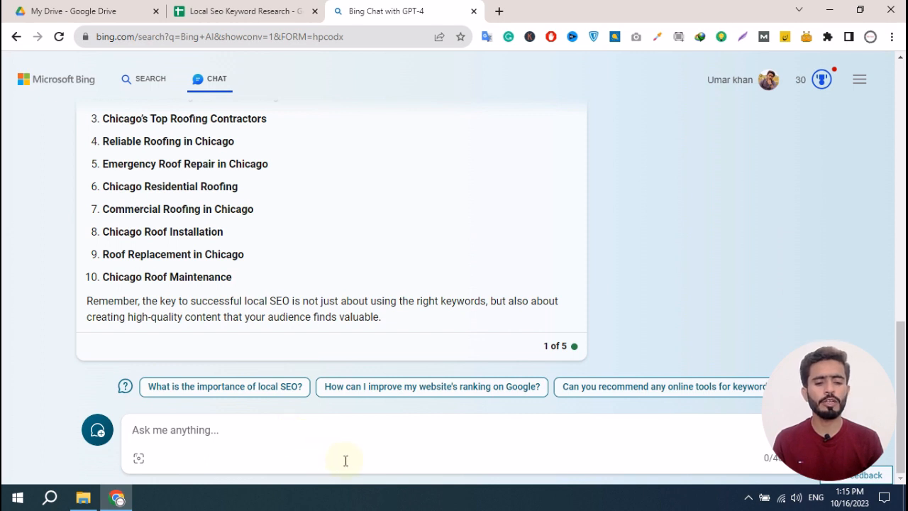
{"action": "type", "text": "\" "}
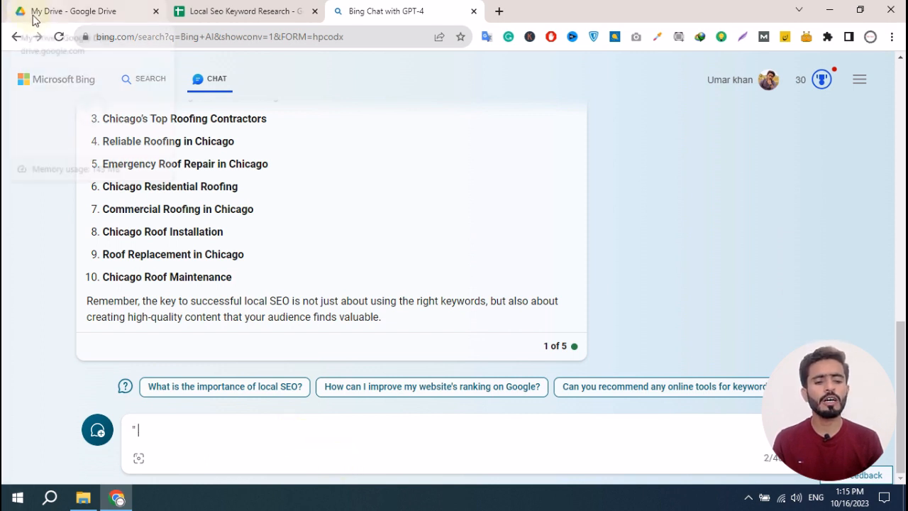
{"action": "type", "text": "write more related keywords \""}
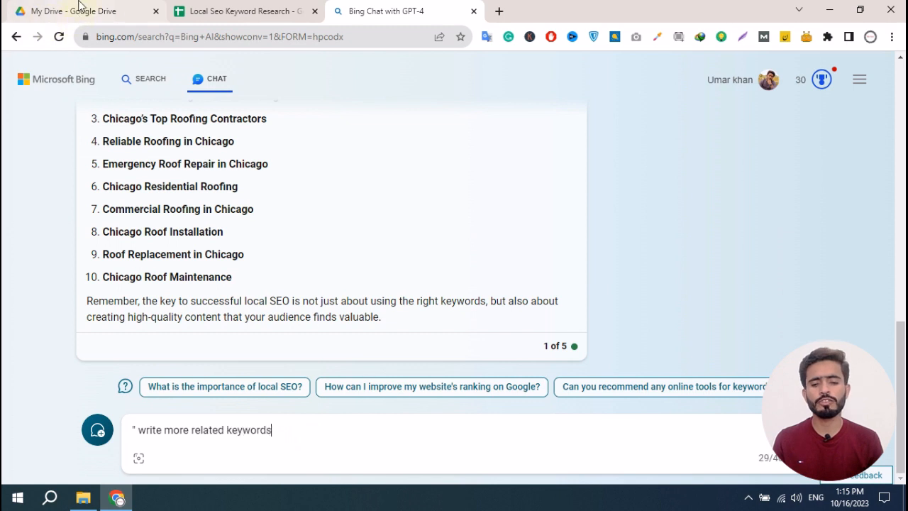
{"action": "key", "text": "Return"}
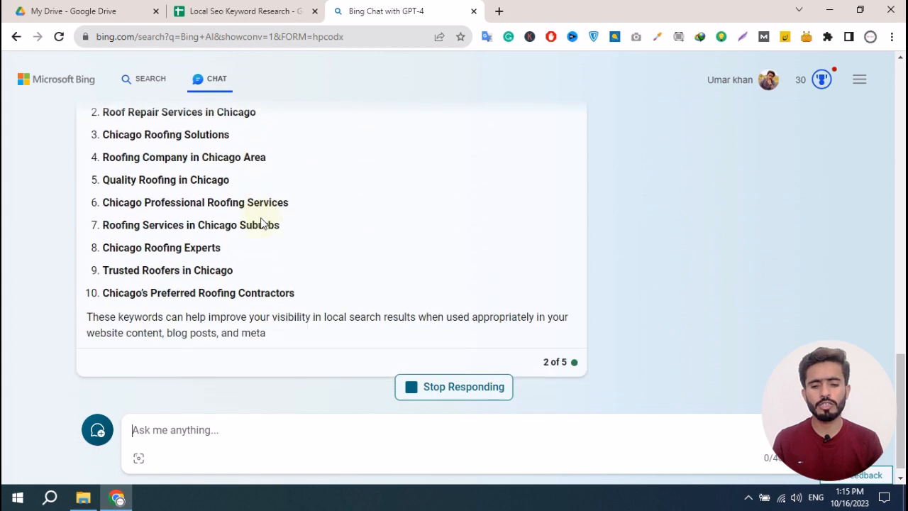
Copy the ten additional keywords from the new chat answer into column B of the spreadsheet, starting at B18 below the existing list
{"action": "scroll", "coordinate": [177, 185], "scroll_direction": "up", "scroll_amount": 1}
{"action": "left_click_drag", "start_coordinate": [101, 155], "coordinate": [304, 361]}
{"action": "key", "text": "ctrl+c"}
{"action": "left_click", "coordinate": [212, 11]}
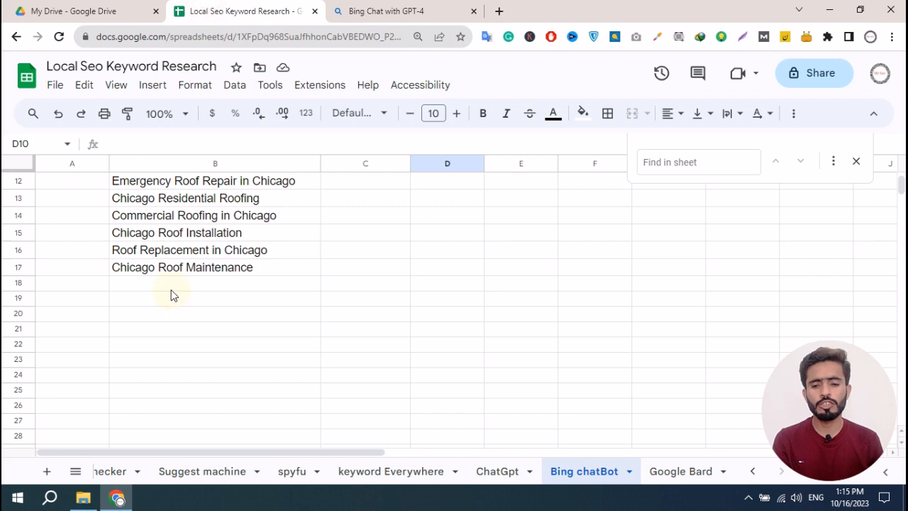
{"action": "left_click", "coordinate": [170, 294]}
{"action": "key", "text": "ctrl+v"}
{"action": "left_click", "coordinate": [447, 298]}
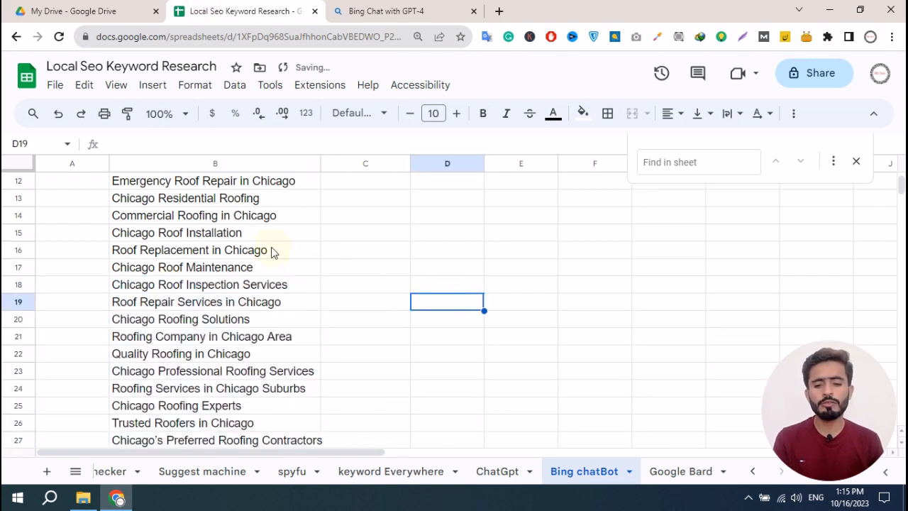
{"action": "scroll", "coordinate": [273, 251], "scroll_direction": "down", "scroll_amount": 3}
Run the Remove duplicates cleanup on the whole of column B in the Bing chatBot sheet
{"action": "left_click", "coordinate": [366, 18]}
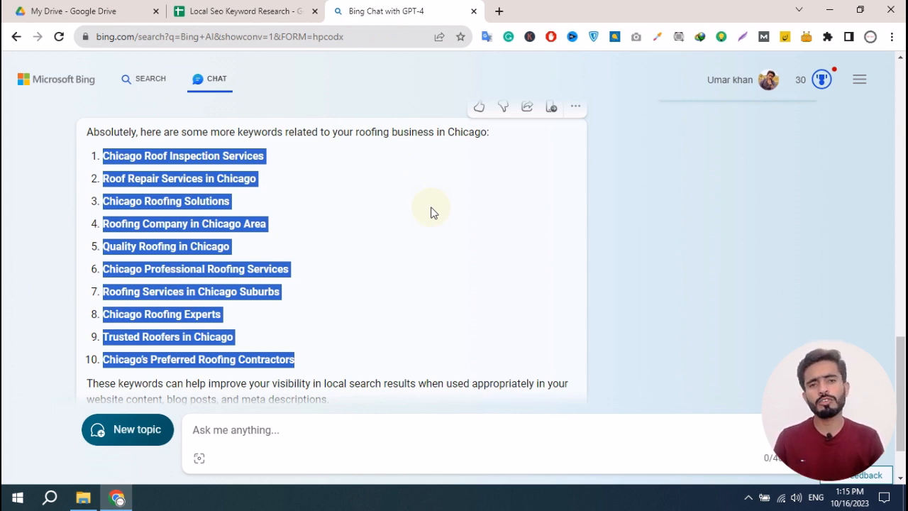
{"action": "left_click", "coordinate": [244, 11]}
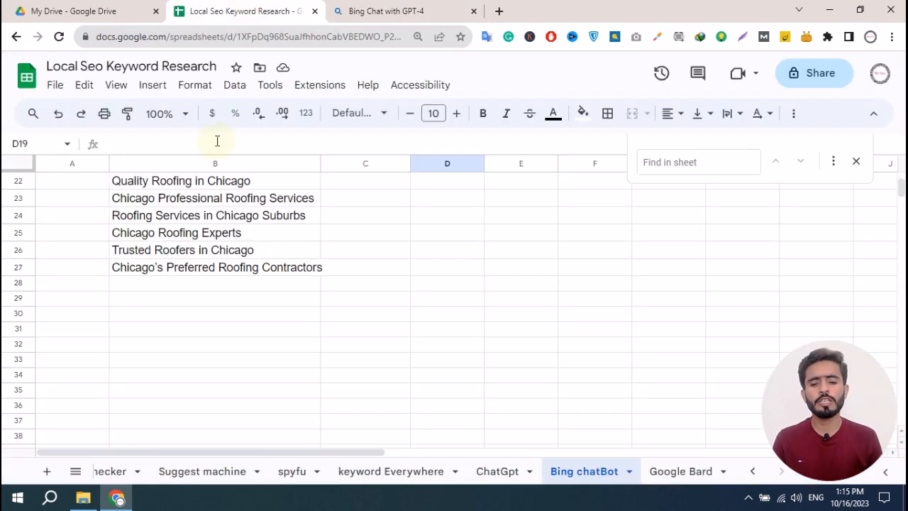
{"action": "scroll", "coordinate": [212, 167], "scroll_direction": "up", "scroll_amount": 5}
{"action": "left_click", "coordinate": [209, 166]}
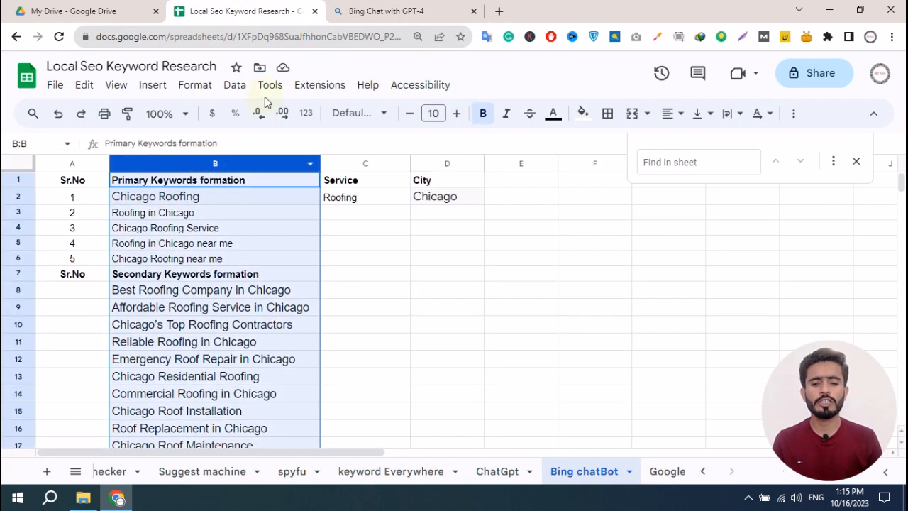
{"action": "left_click", "coordinate": [227, 85]}
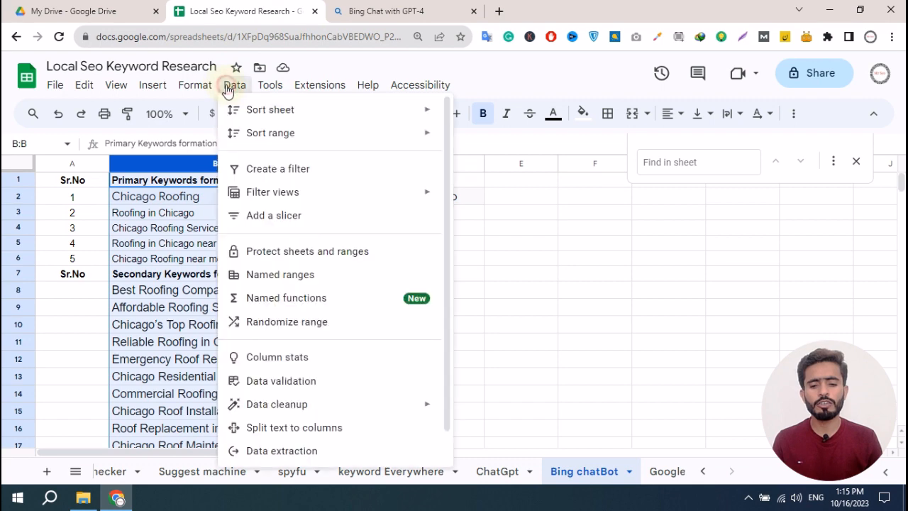
{"action": "mouse_move", "coordinate": [305, 405]}
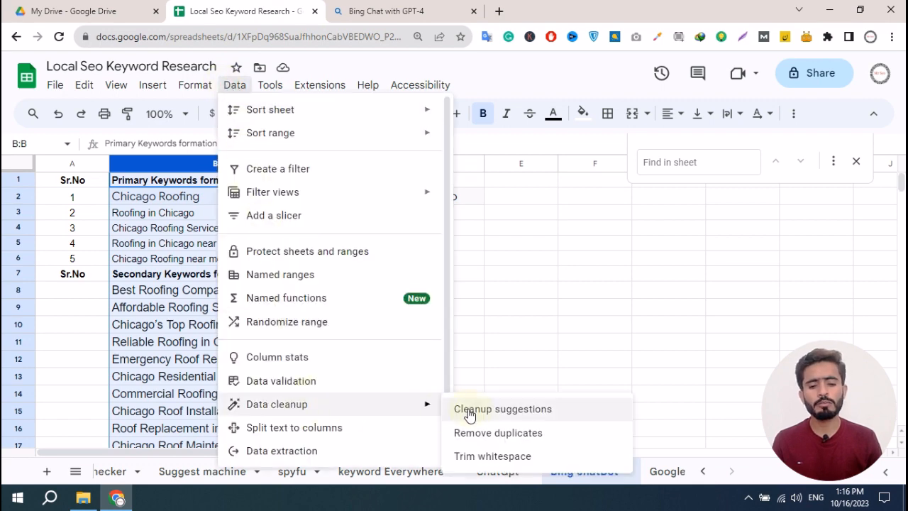
{"action": "left_click", "coordinate": [506, 439]}
{"action": "left_click", "coordinate": [489, 375]}
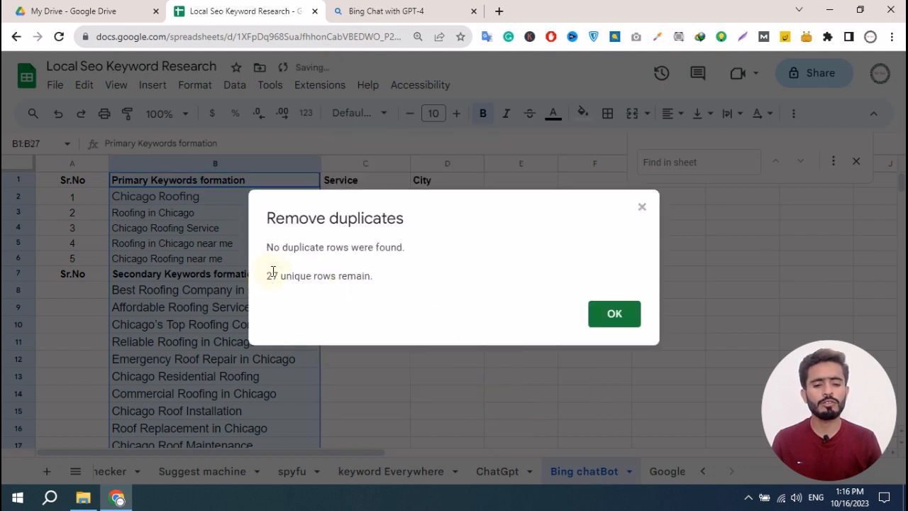
{"action": "left_click", "coordinate": [702, 313]}
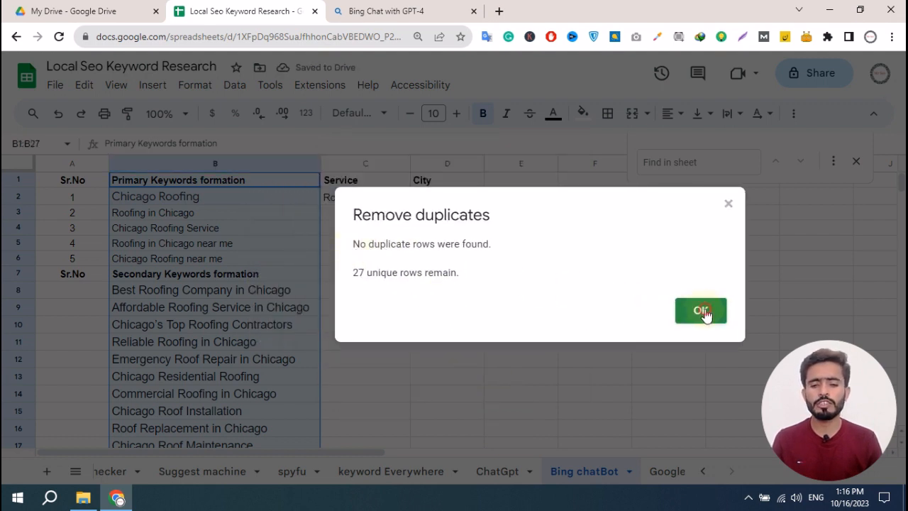
Review the keyword list in column B down to row 27 and select the secondary keywords in B8:B13
{"action": "scroll", "coordinate": [264, 289], "scroll_direction": "down", "scroll_amount": 8}
{"action": "scroll", "coordinate": [260, 285], "scroll_direction": "up", "scroll_amount": 2}
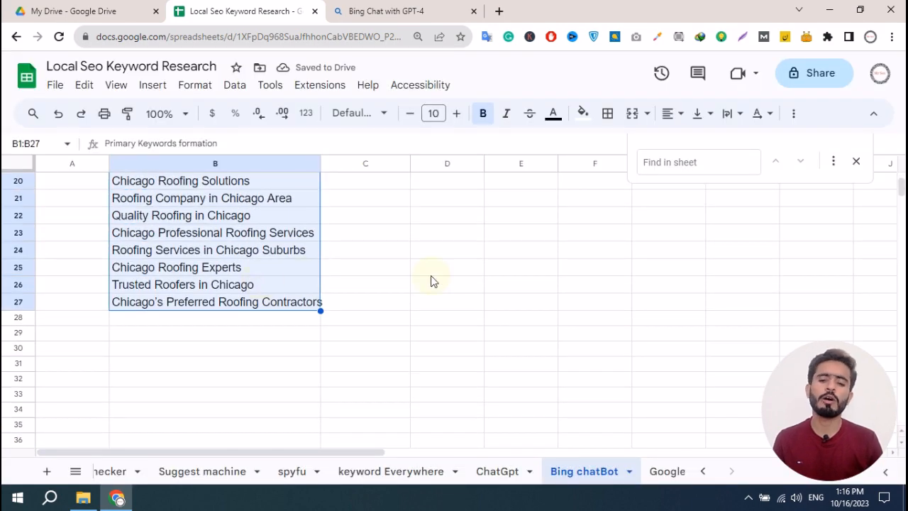
{"action": "scroll", "coordinate": [325, 305], "scroll_direction": "up", "scroll_amount": 6}
{"action": "left_click", "coordinate": [282, 328]}
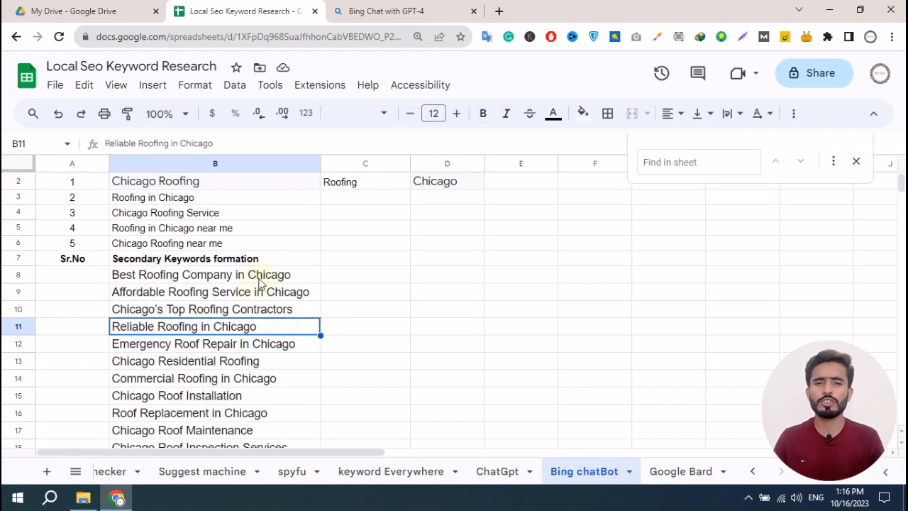
{"action": "left_click_drag", "start_coordinate": [260, 284], "coordinate": [268, 362]}
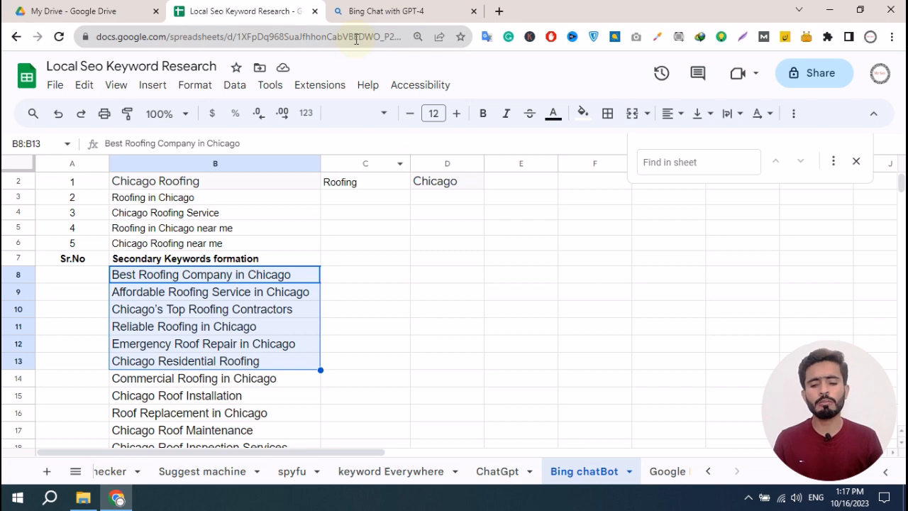
Switch back to the Bing Chat conversation and make its message box ready for another prompt
{"action": "left_click", "coordinate": [396, 10]}
{"action": "scroll", "coordinate": [328, 241], "scroll_direction": "down", "scroll_amount": 1}
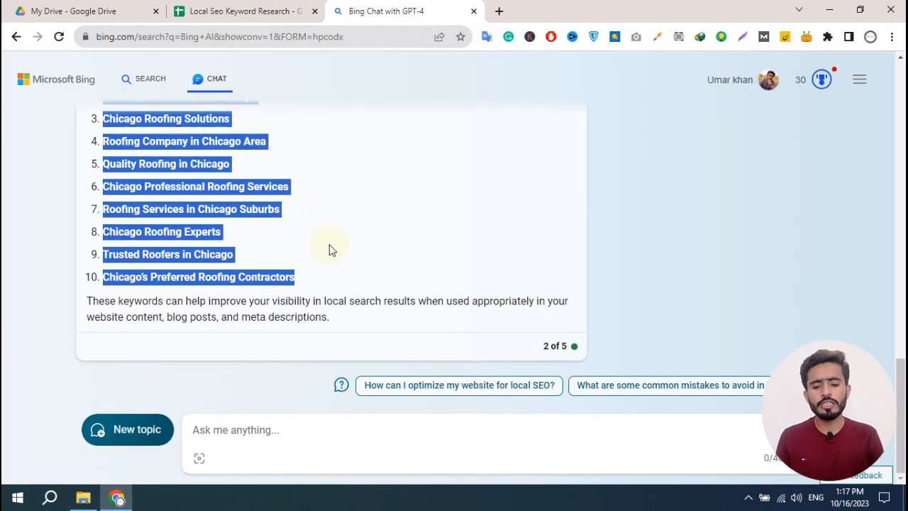
{"action": "left_click", "coordinate": [260, 429]}
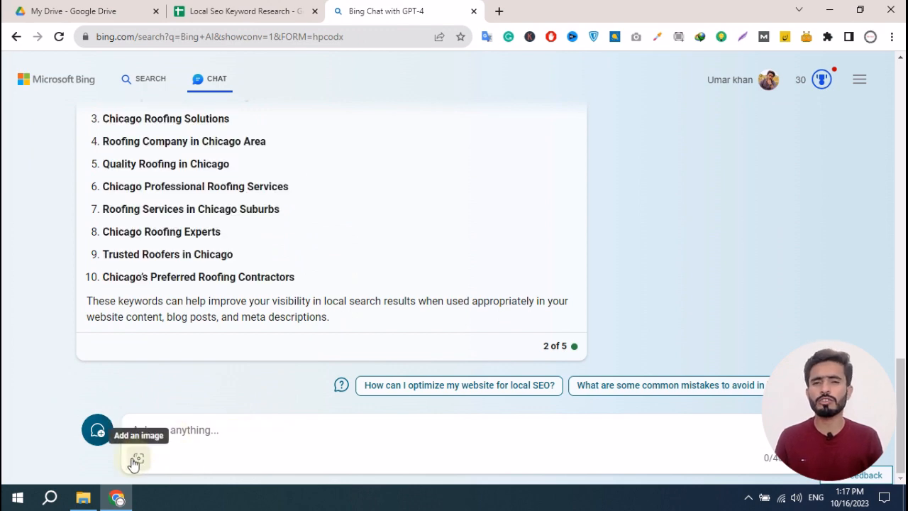